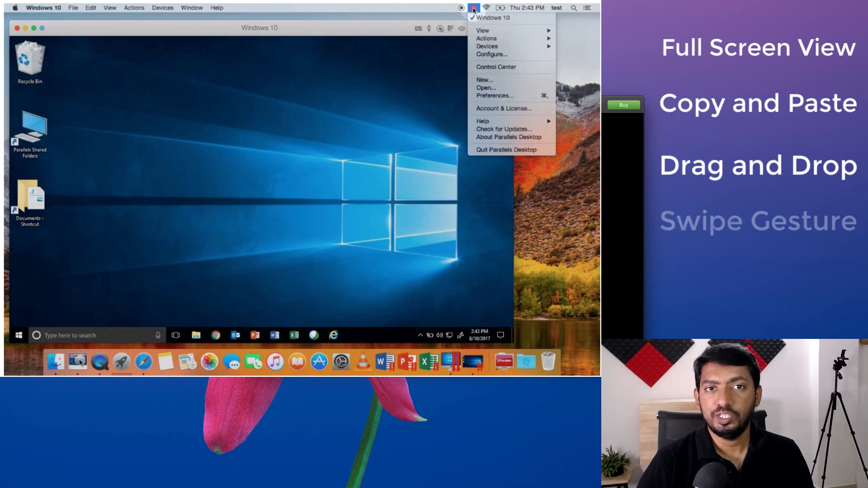
Put the Windows 10 virtual machine in full screen and swipe back and forth between the Windows and Mac desktops.
mouse_move(484, 30)
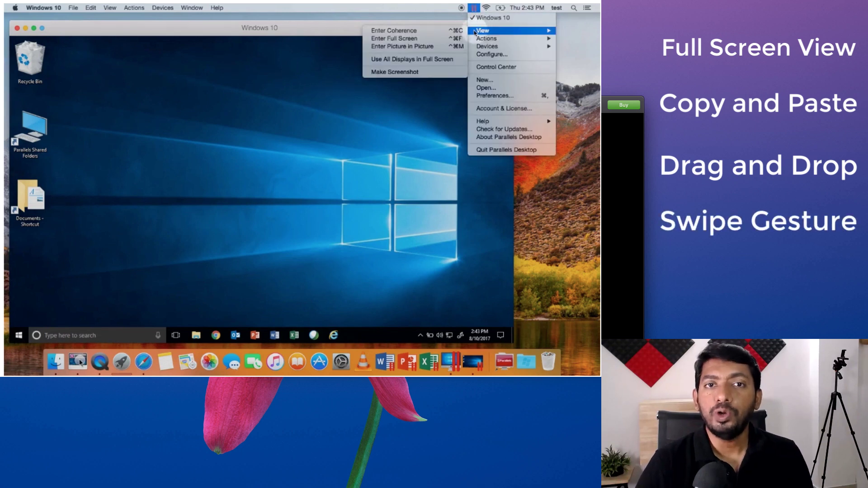
click(436, 38)
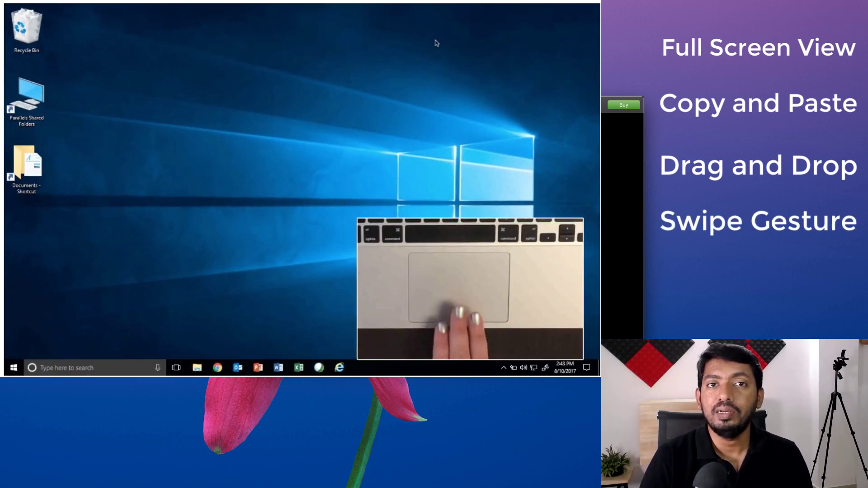
key(ctrl+Left)
key(ctrl+Right)
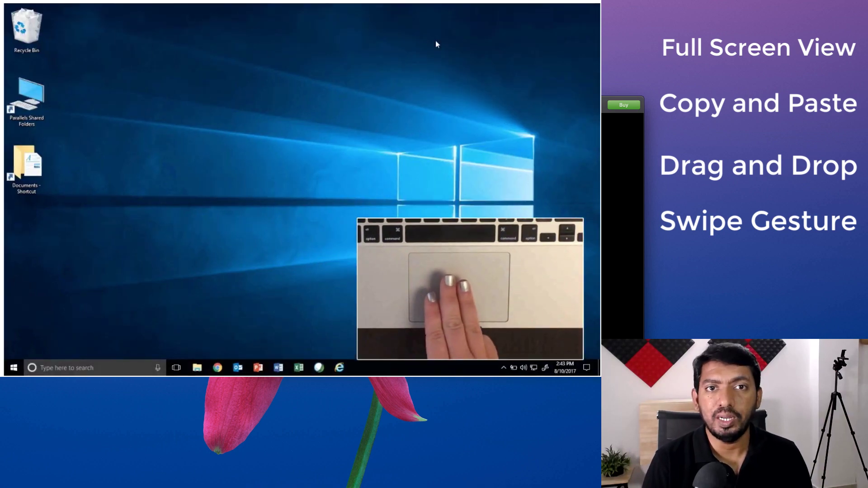
key(ctrl+Left)
key(ctrl+Right)
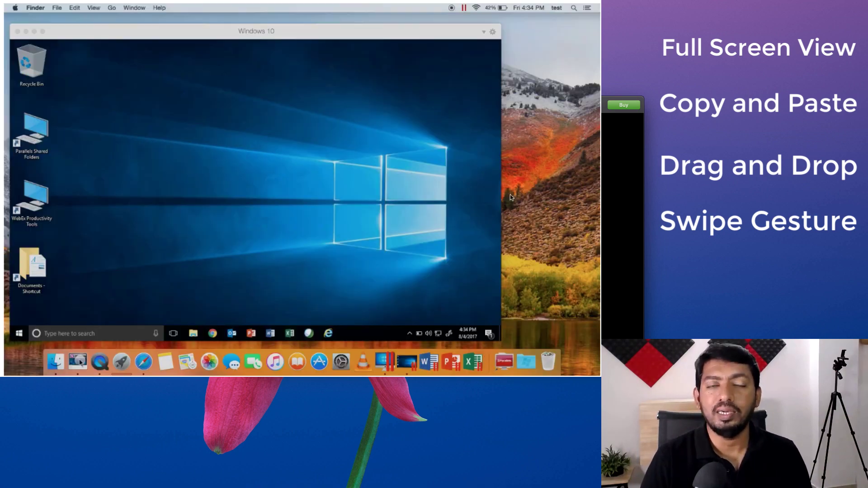
Launch the Windows version of Word 2013 directly from the Mac Dock.
click(428, 355)
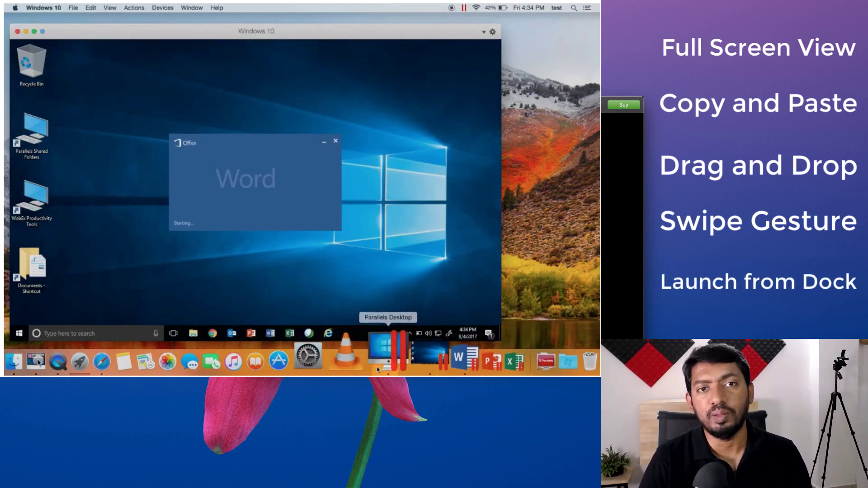
click(250, 150)
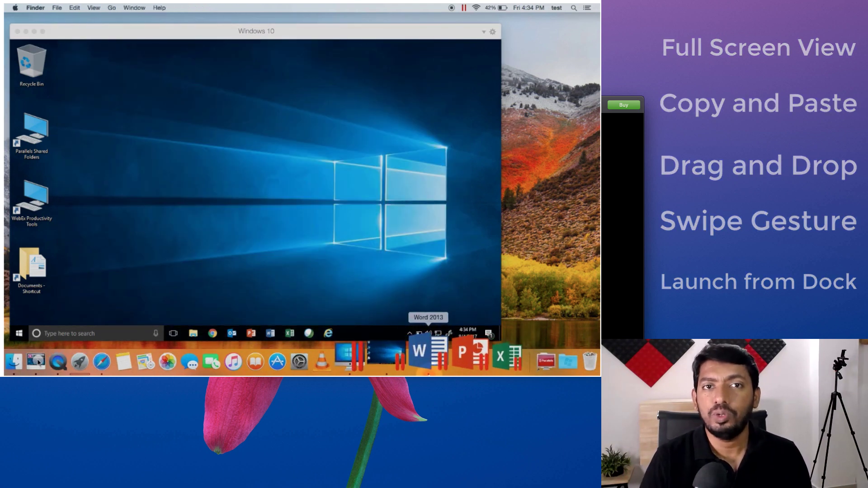
click(414, 356)
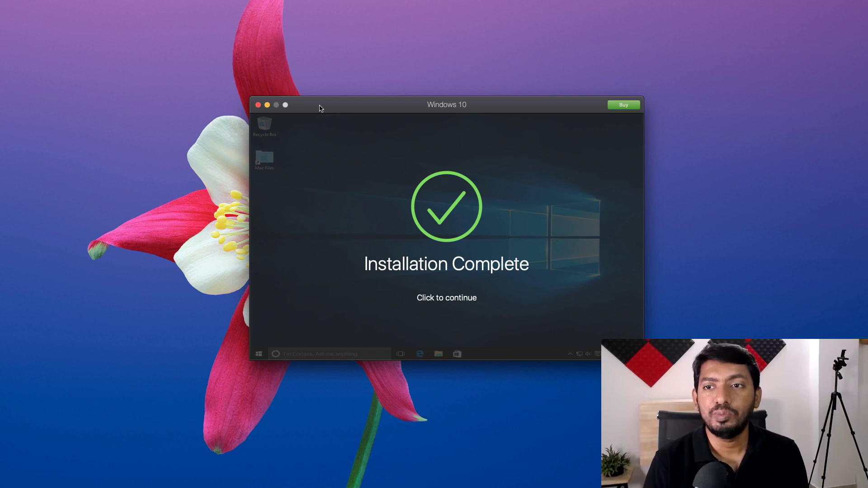
Continue past the completed Windows 10 installation and reposition the virtual machine window and the browser window inside it.
click(459, 210)
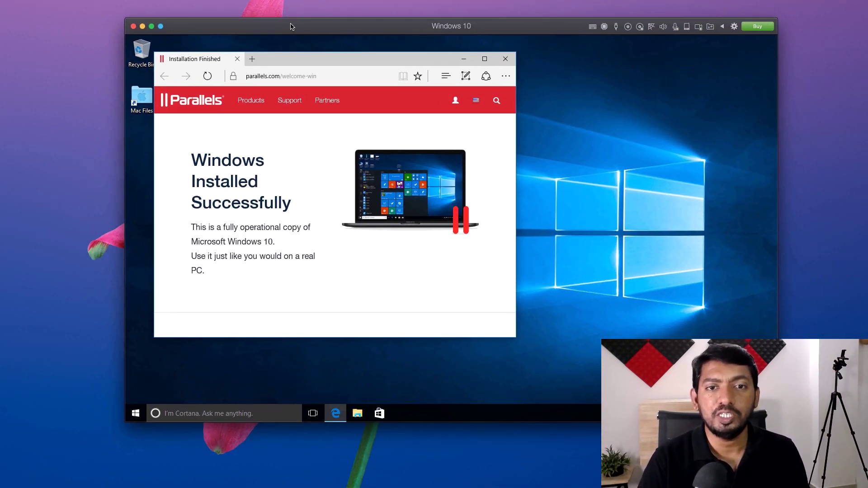
drag(291, 27, 203, 24)
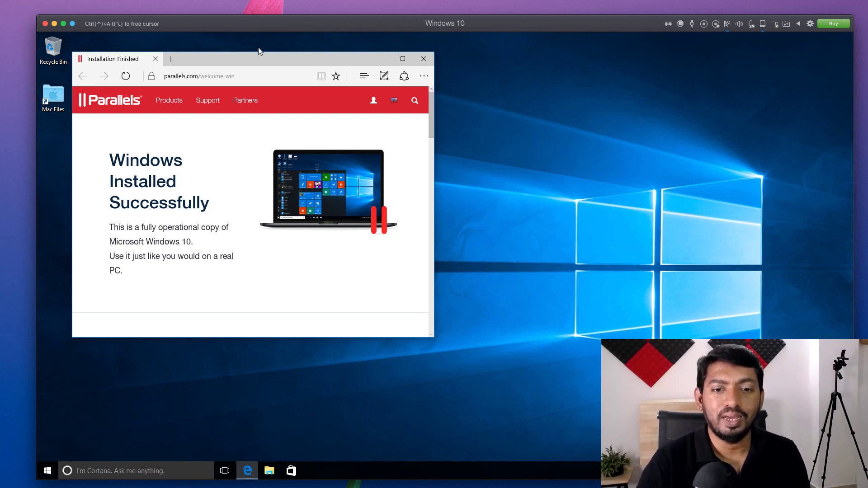
drag(261, 58, 384, 74)
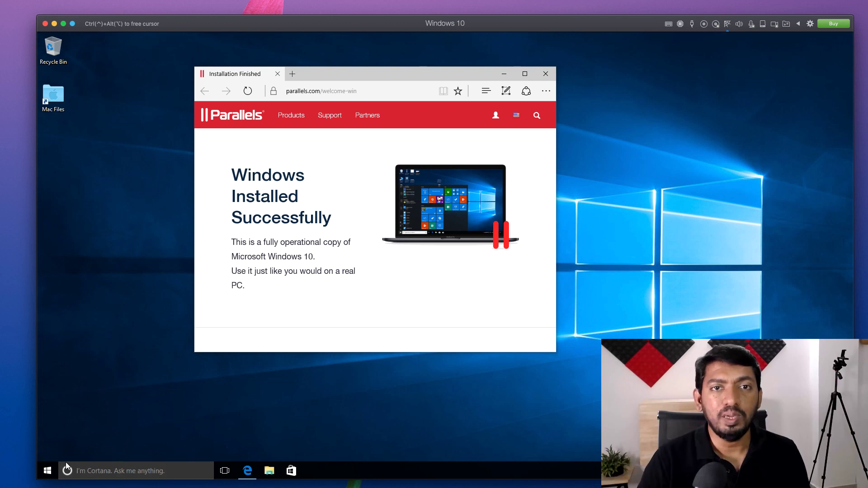
Download the Firefox installer from the Mozilla page and close the "google chrome" Bing search tab.
click(102, 469)
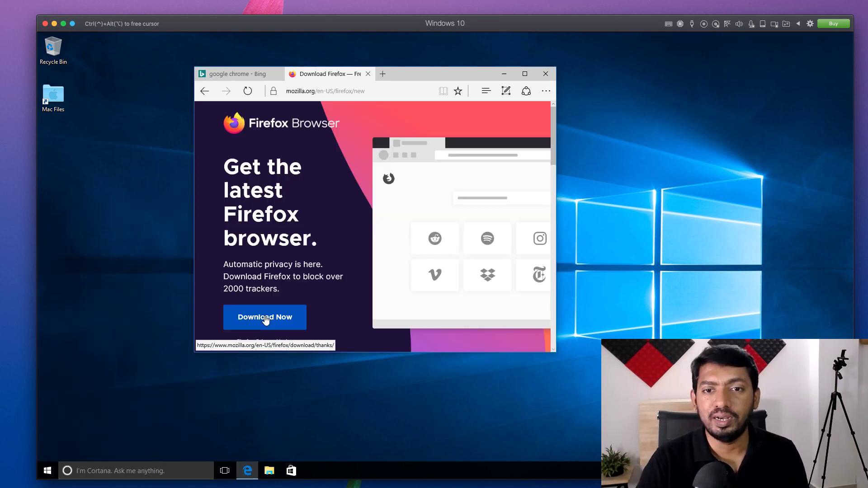
click(266, 319)
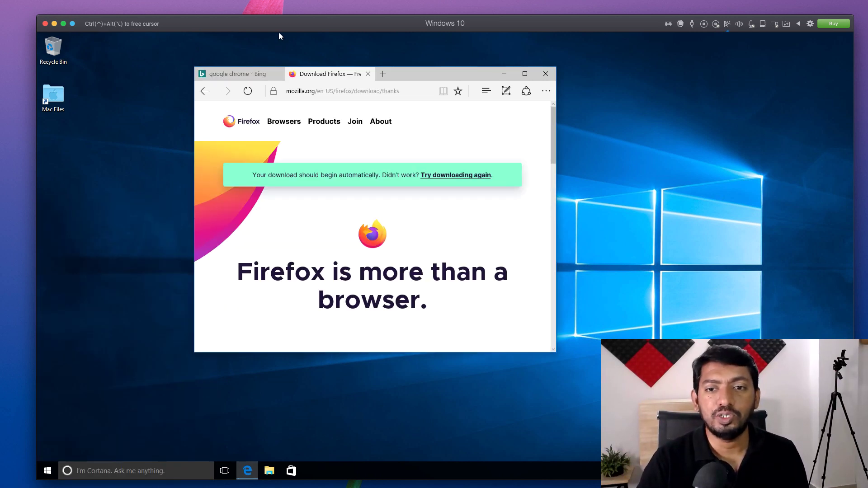
click(270, 76)
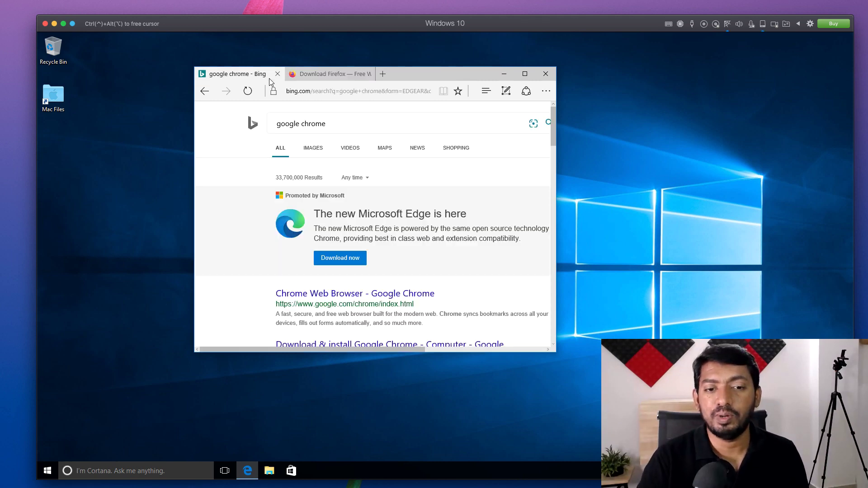
click(277, 73)
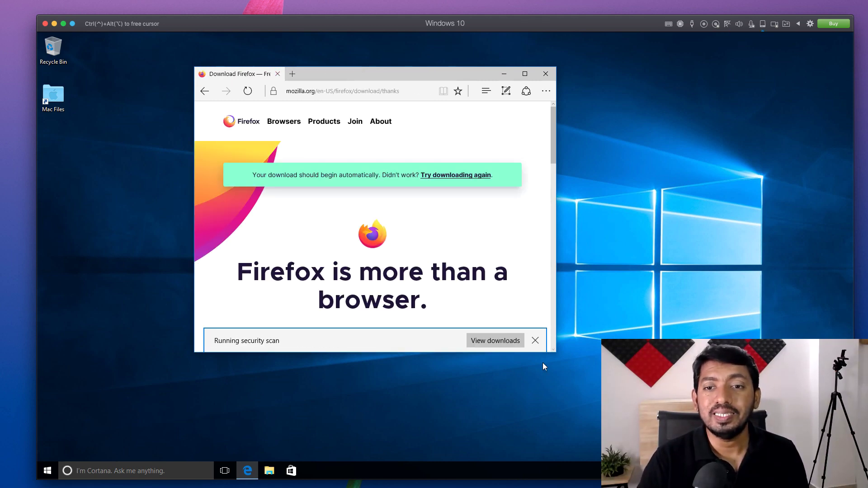
Run the downloaded Firefox installer and move the browser window and the installer window apart.
click(382, 339)
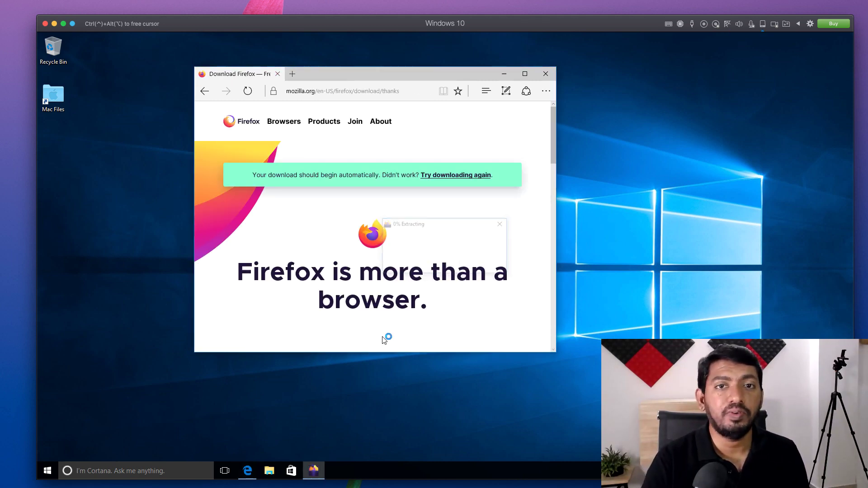
click(516, 270)
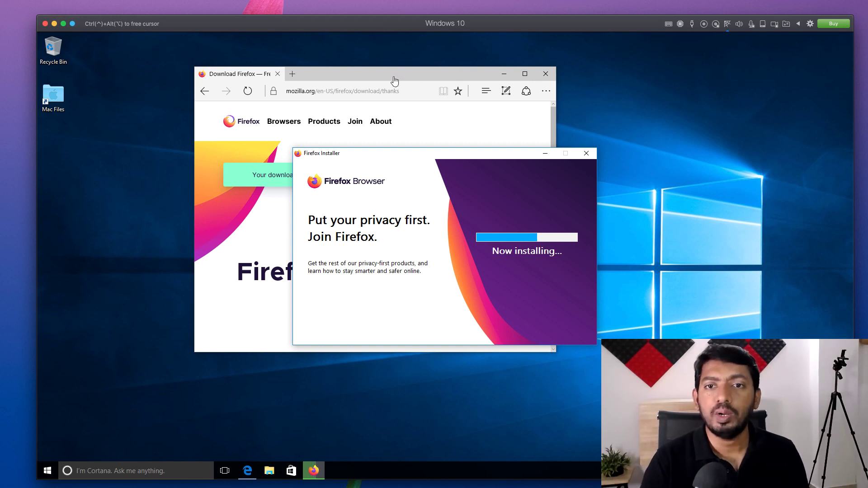
drag(395, 80, 344, 98)
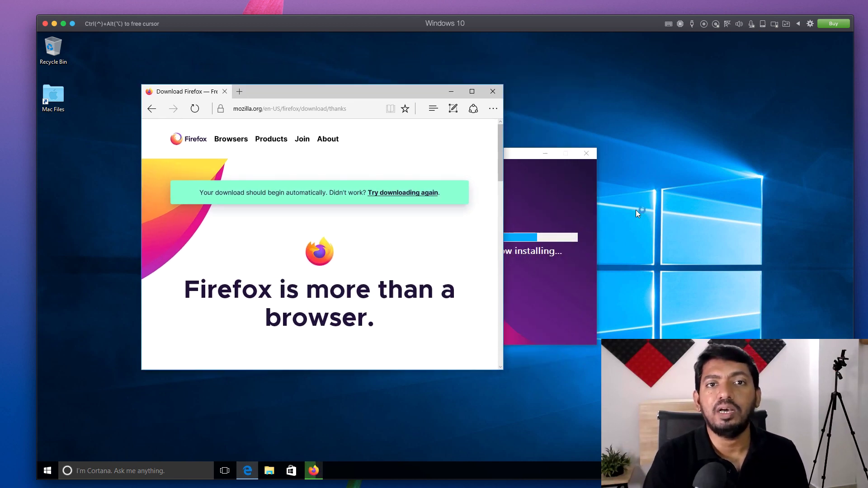
click(509, 171)
drag(473, 153, 626, 143)
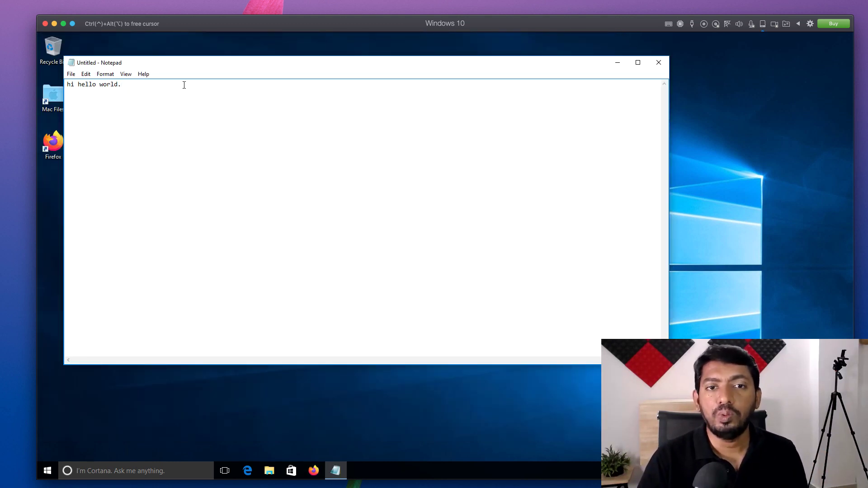
Copy the text "hi hello world." from Notepad and paste it into the empty note in Notes on the Mac.
drag(152, 84, 48, 86)
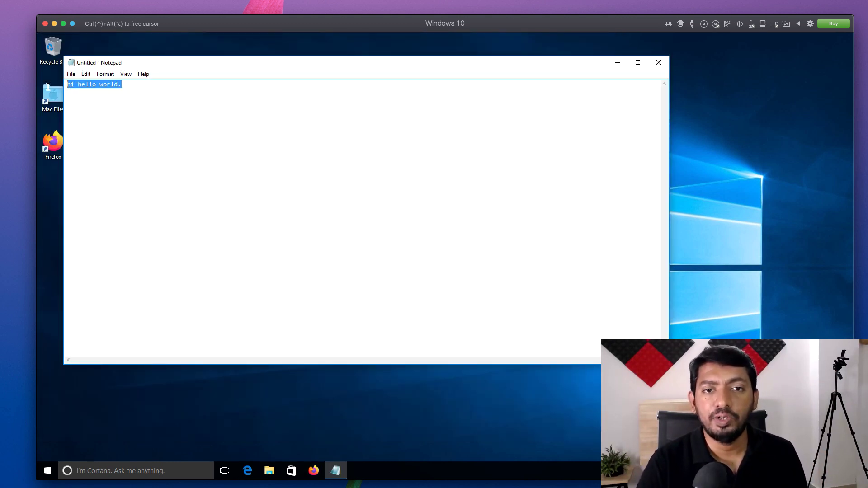
right_click(99, 87)
click(143, 119)
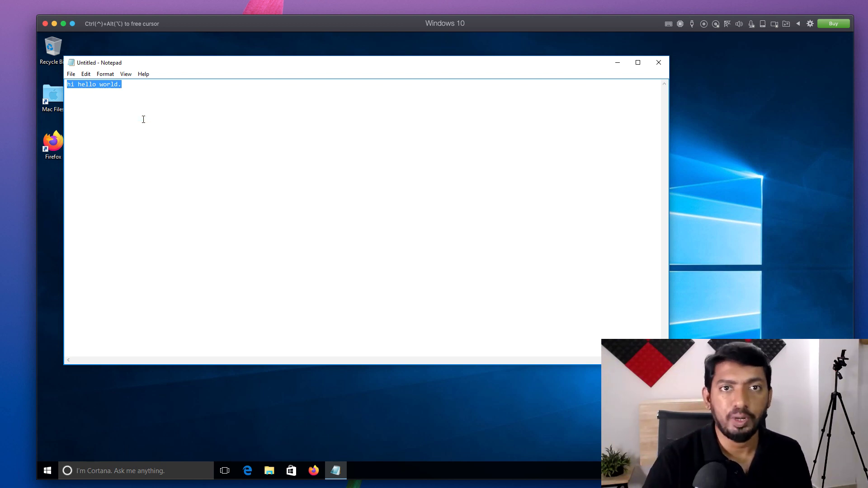
key(super+Tab)
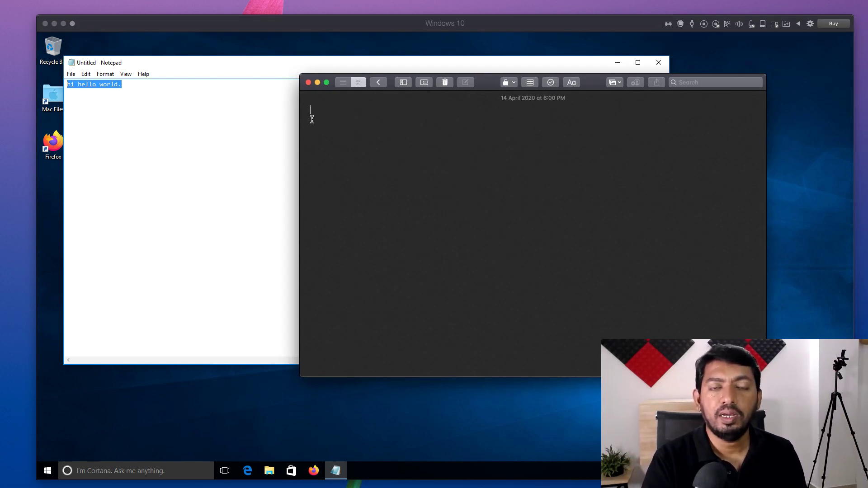
key(super+v)
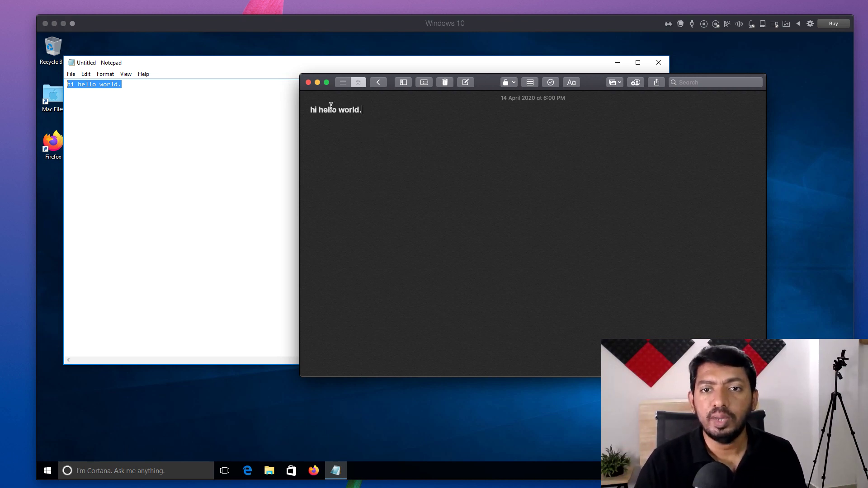
Close the Mac note window and close the untitled Notepad document without saving it.
click(308, 82)
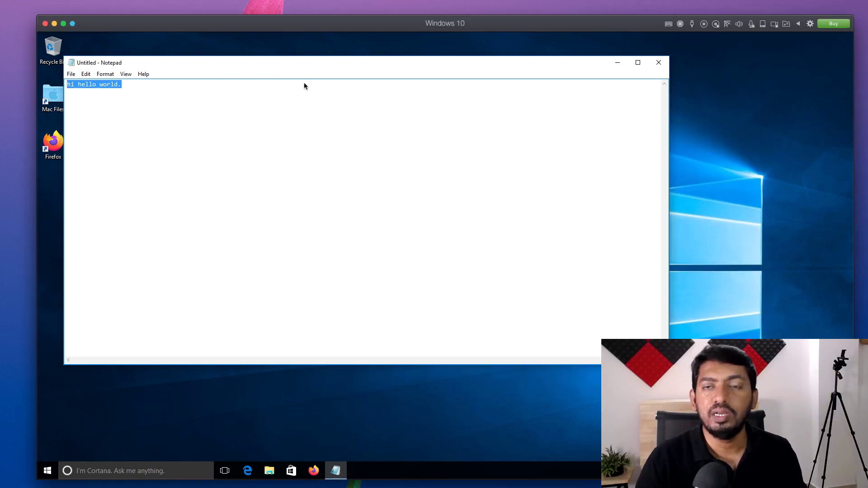
click(304, 86)
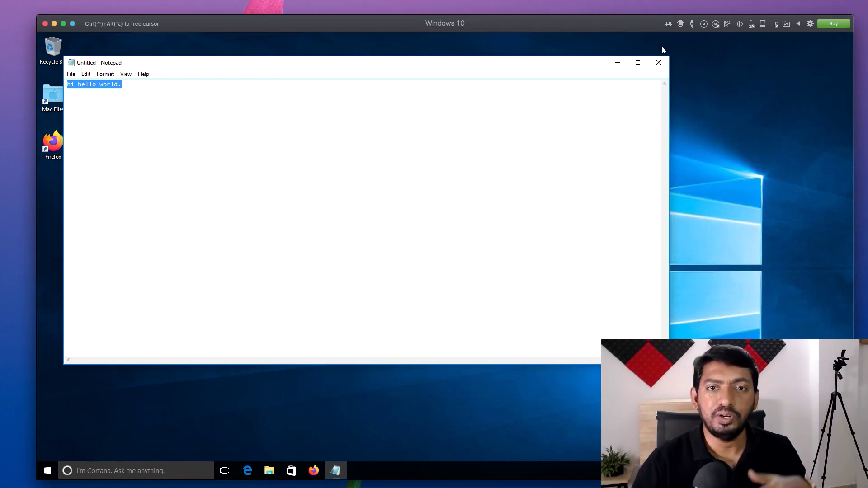
click(659, 62)
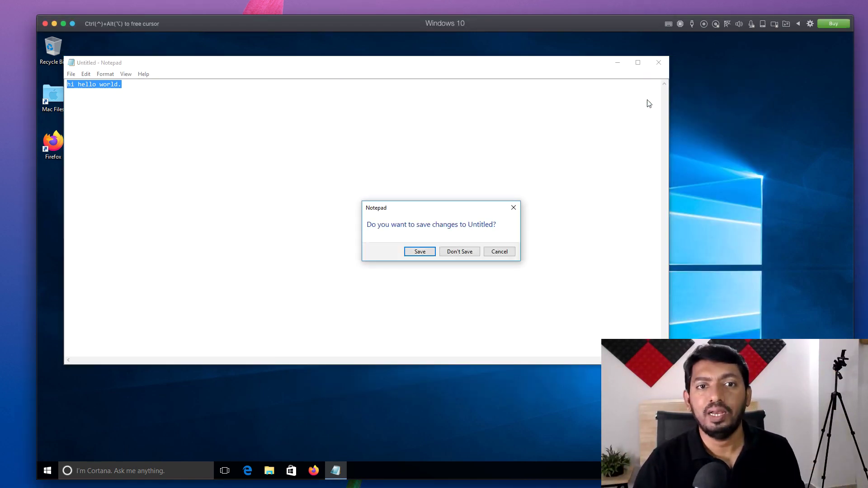
click(443, 251)
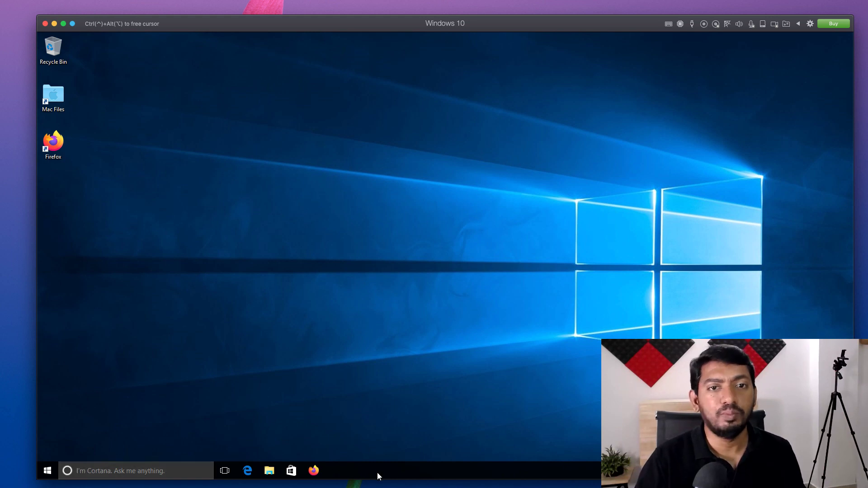
Open the Windows Store to view its home page of apps and games.
click(291, 471)
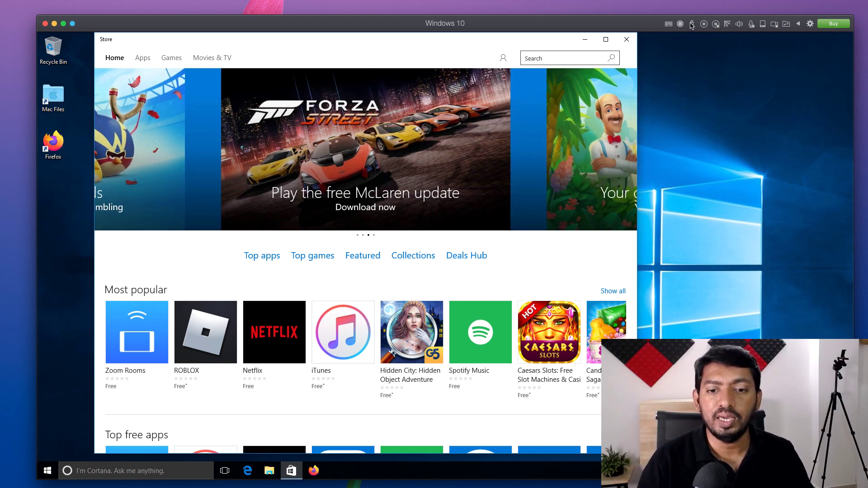
Open the Windows 10 virtual machine's configuration through the USB device options and show its Hardware settings.
click(692, 24)
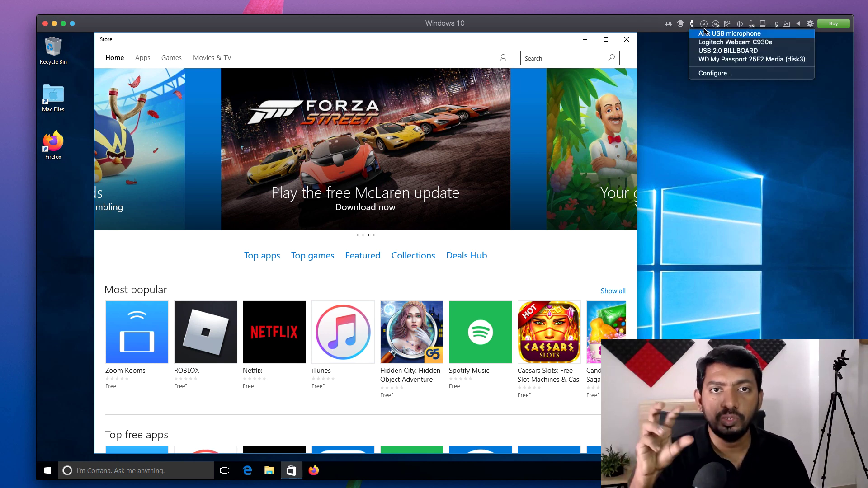
click(708, 74)
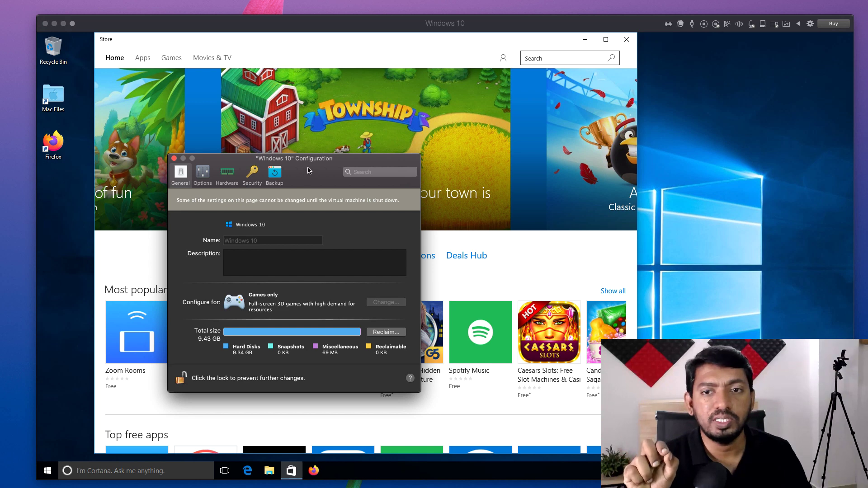
drag(253, 158, 423, 28)
click(401, 47)
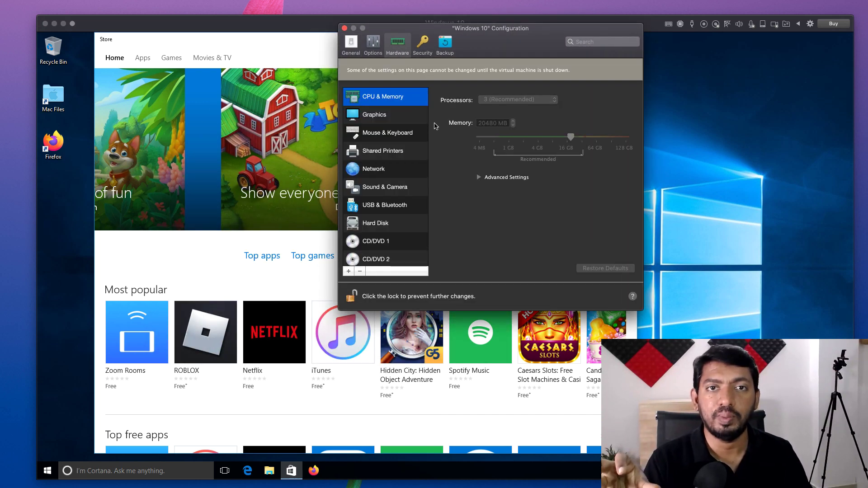
Review the virtual machine's Graphics, Mouse & Keyboard, CPU & Memory, Sound & Camera, and USB & Bluetooth hardware settings.
click(377, 117)
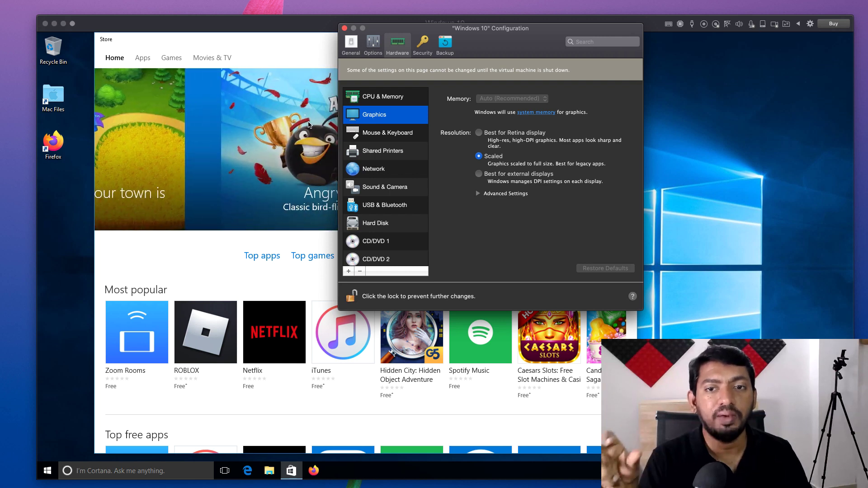
click(391, 133)
click(391, 121)
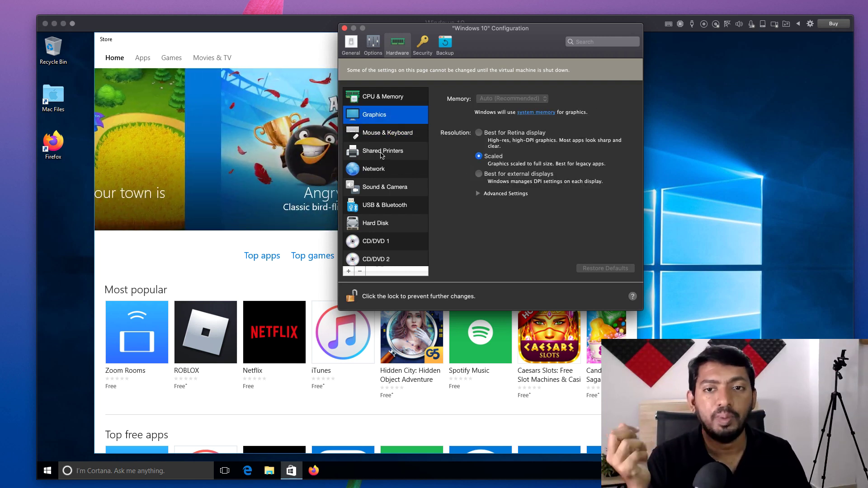
click(382, 96)
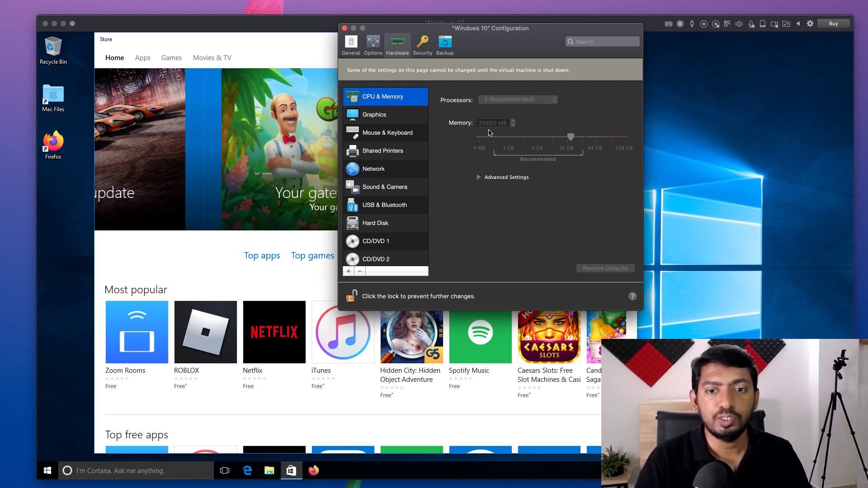
click(380, 188)
scroll(383, 206, down, 1)
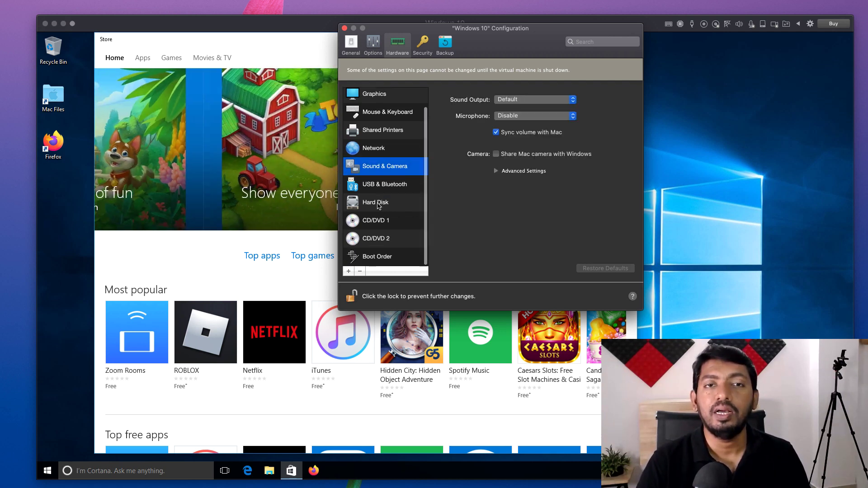
click(380, 184)
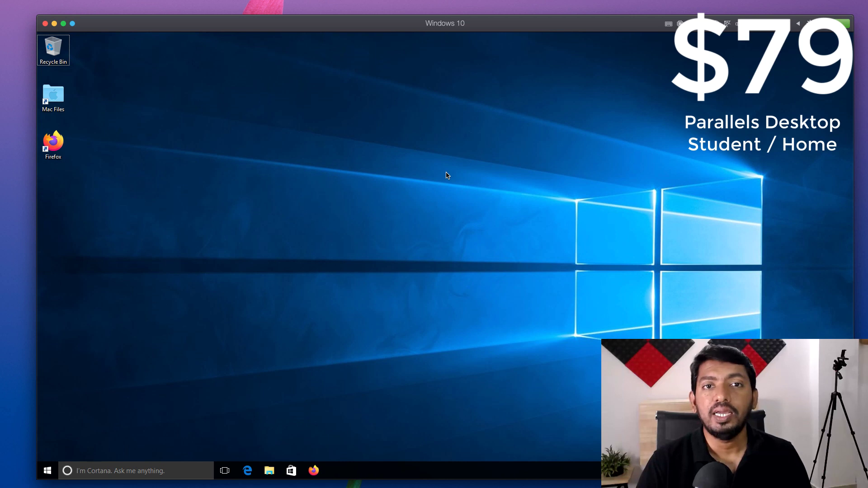